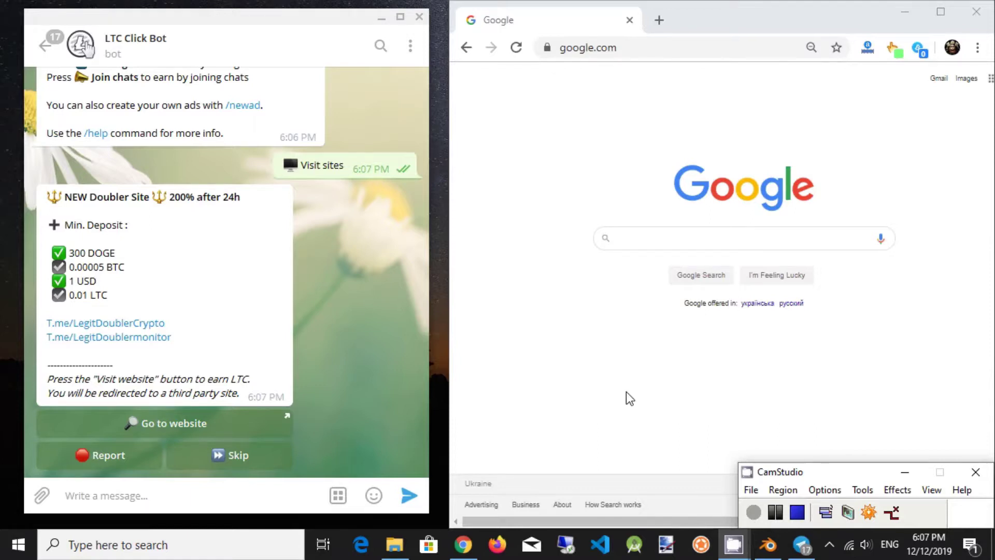
Step: Open the bot's advertised site, bit-giant.ltd, in the browser through Visit sites and Go to website
{"action": "left_click", "coordinate": [339, 496]}
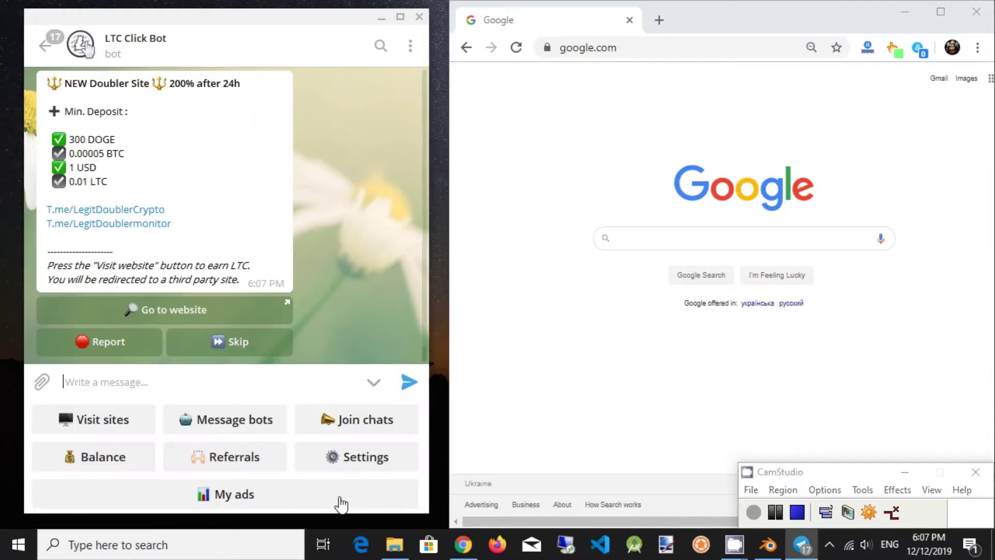
{"action": "left_click", "coordinate": [111, 430]}
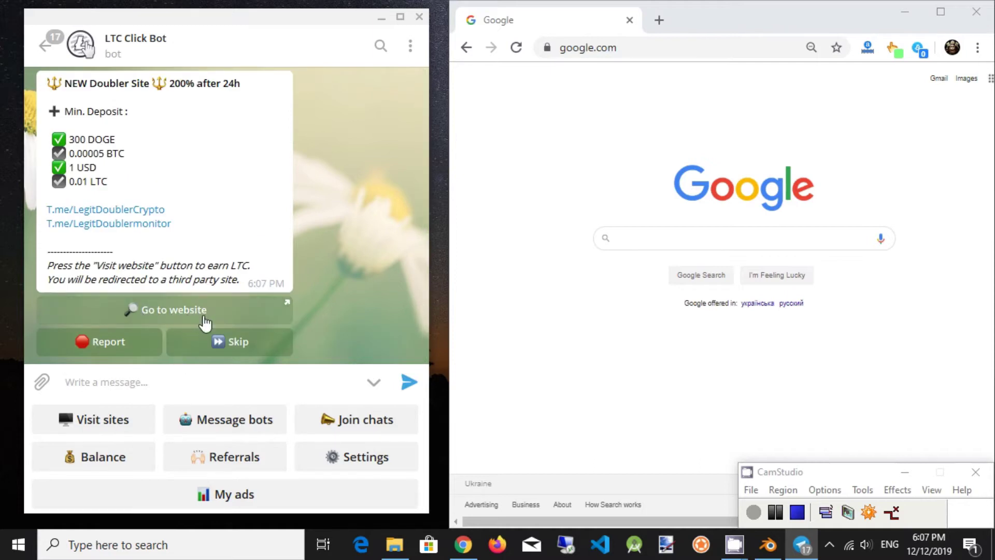
{"action": "left_click", "coordinate": [205, 324]}
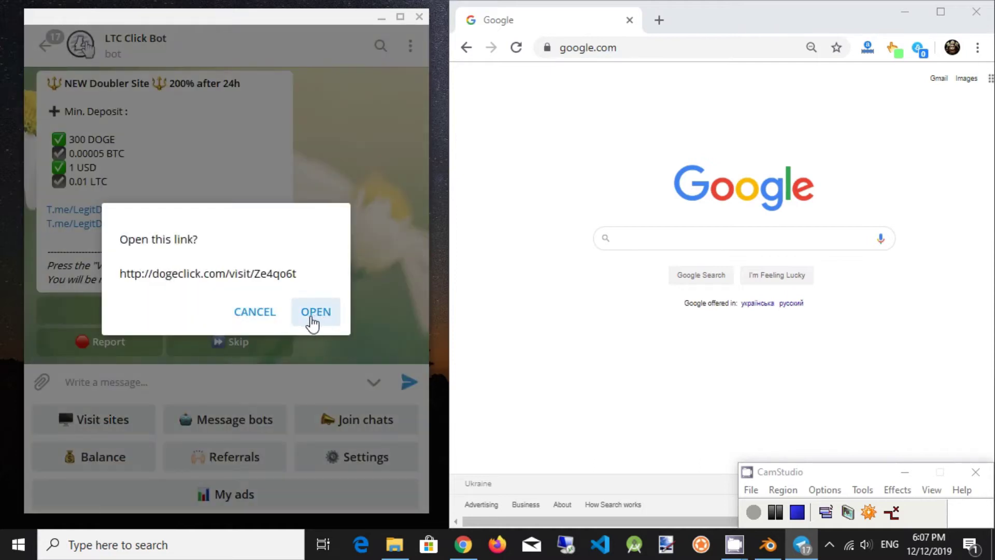
{"action": "left_click", "coordinate": [318, 318]}
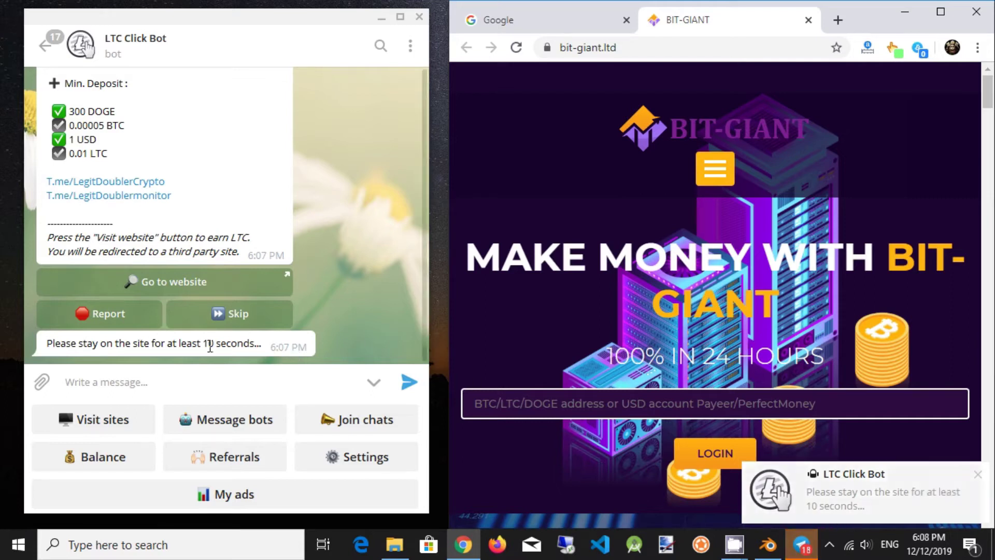
Step: Return to the LTC Click Bot chat in Telegram
{"action": "left_click", "coordinate": [256, 344]}
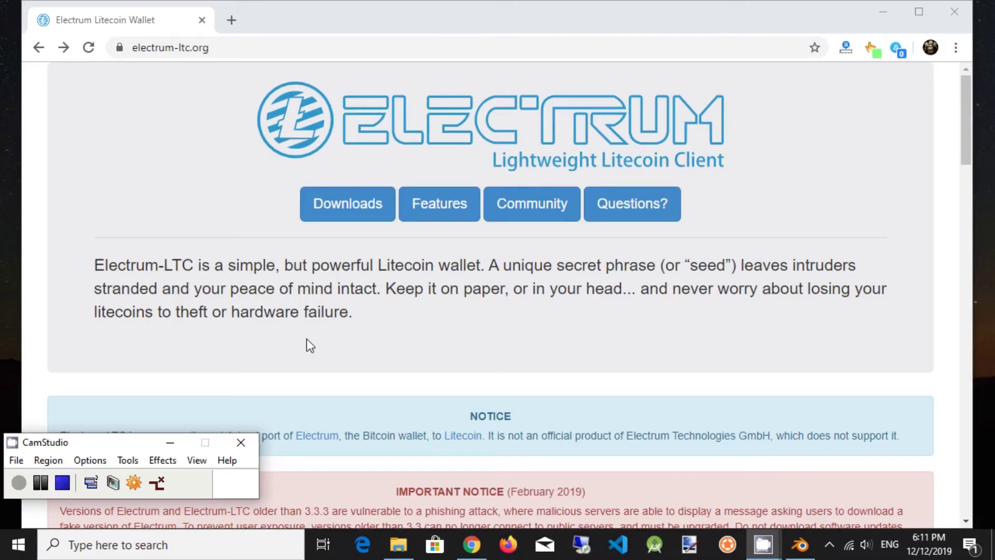
Step: Scroll the electrum-ltc.org page down to the Downloads section listing release 3.3.8.1
{"action": "left_click", "coordinate": [265, 47]}
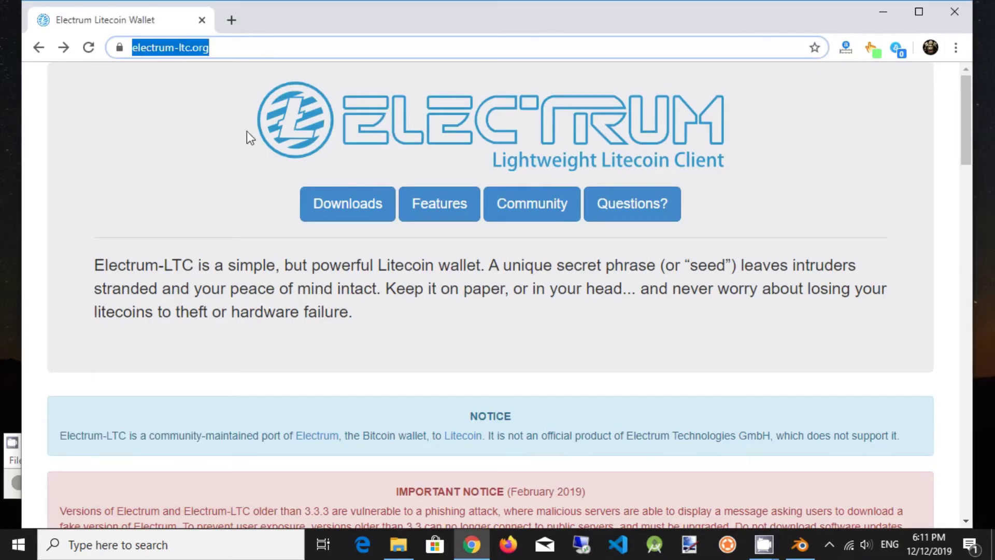
{"action": "left_click", "coordinate": [802, 197]}
{"action": "scroll", "coordinate": [819, 210], "scroll_direction": "down", "scroll_amount": 6}
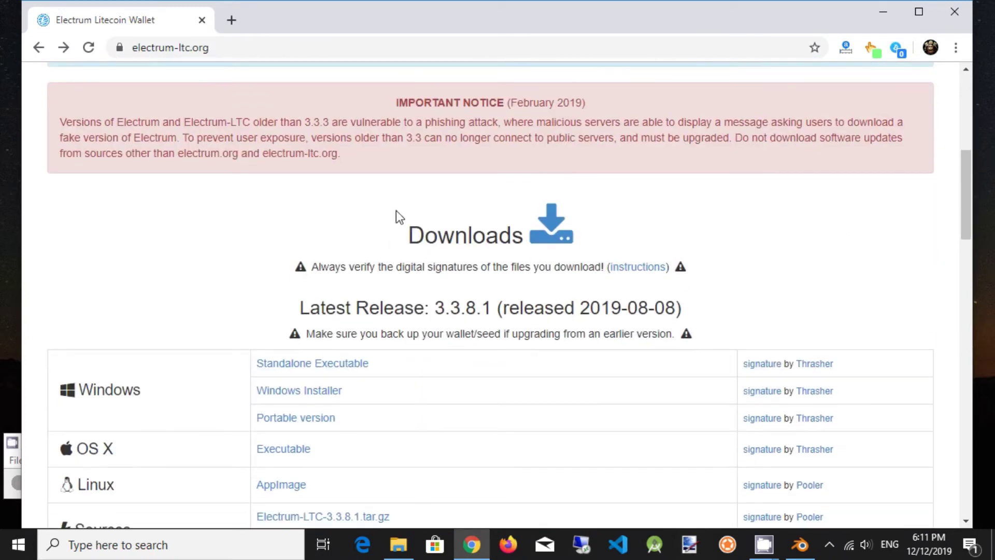
{"action": "scroll", "coordinate": [494, 273], "scroll_direction": "down", "scroll_amount": 3}
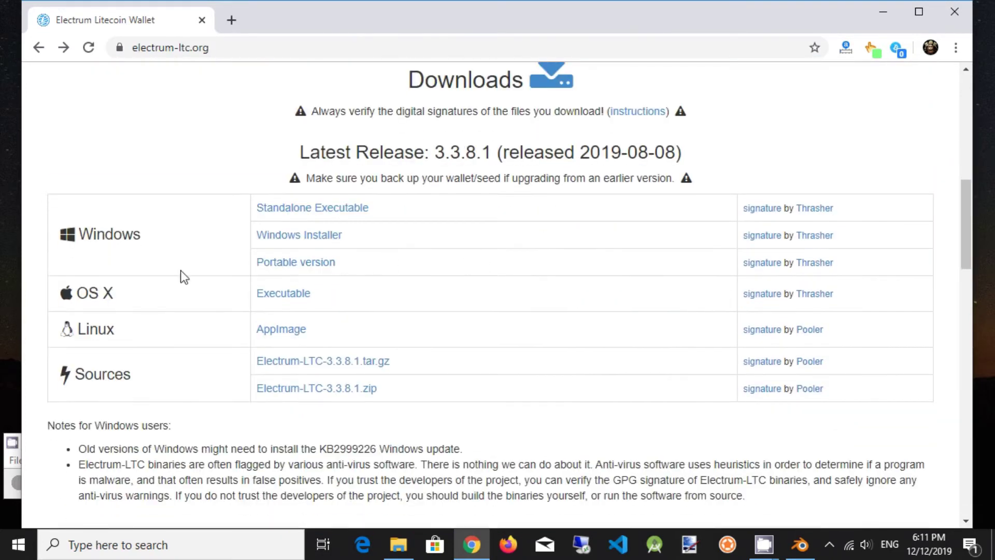
Step: Start the Windows installer download, then review Electrum-LTC's history and move to its Receive page
{"action": "left_click", "coordinate": [321, 242]}
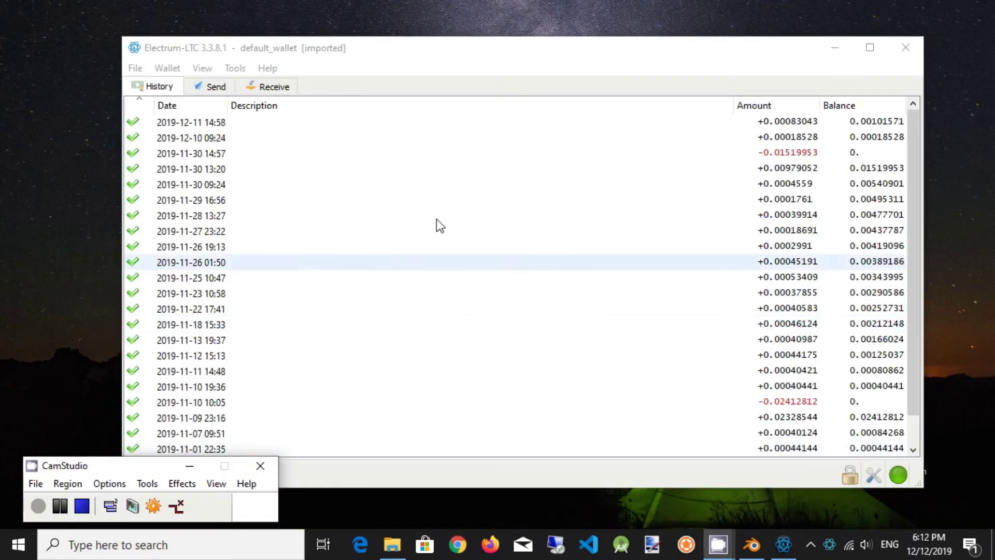
{"action": "left_click", "coordinate": [464, 44]}
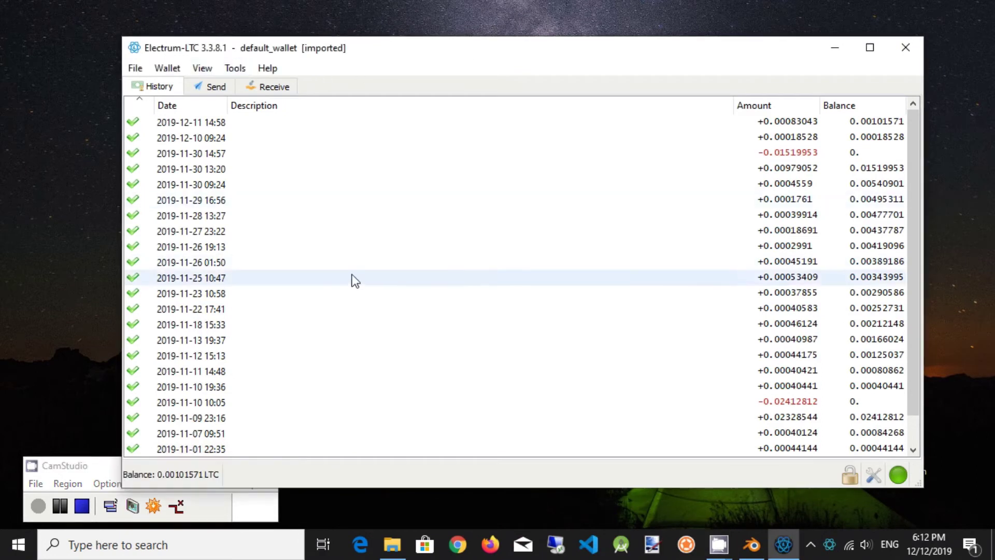
{"action": "scroll", "coordinate": [457, 311], "scroll_direction": "down", "scroll_amount": 1}
{"action": "scroll", "coordinate": [461, 313], "scroll_direction": "up", "scroll_amount": 1}
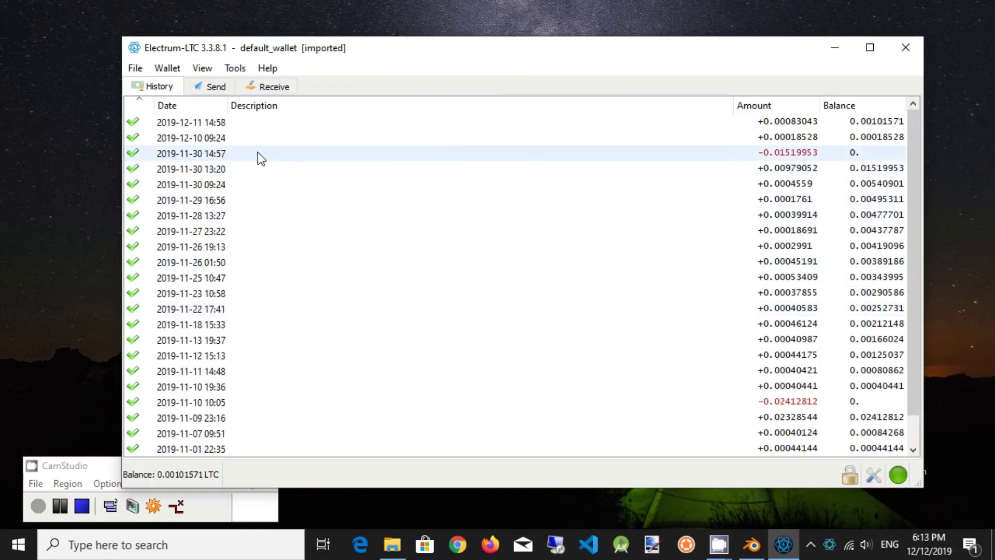
{"action": "left_click", "coordinate": [210, 90]}
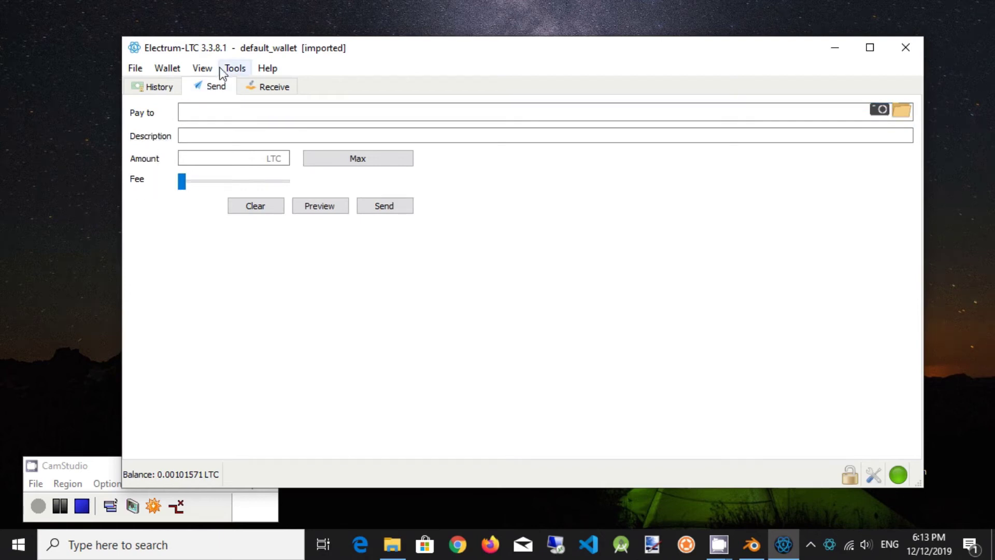
{"action": "left_click", "coordinate": [271, 90]}
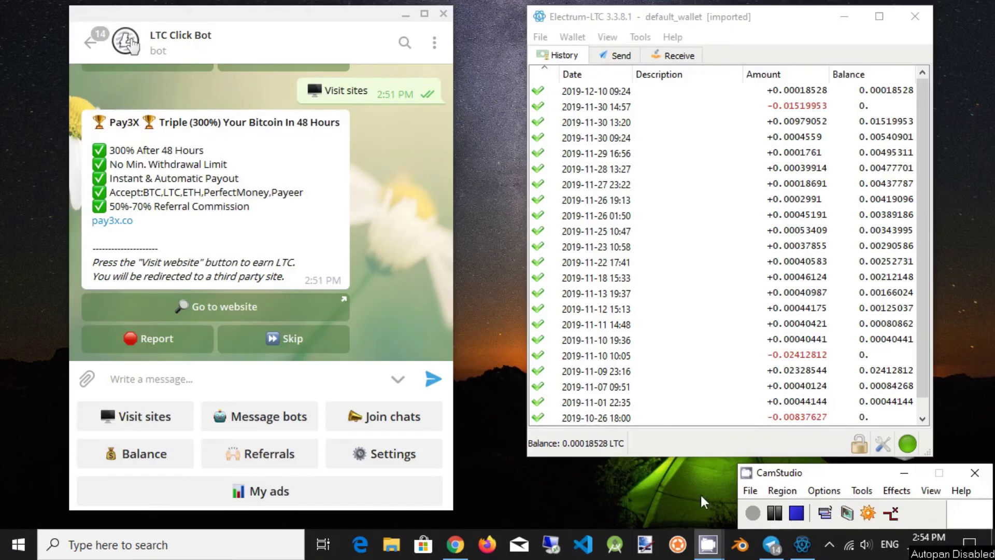
Step: Check the bot balance of 0.00083302 LTC and start a withdrawal requesting a Litecoin address
{"action": "left_click", "coordinate": [330, 14]}
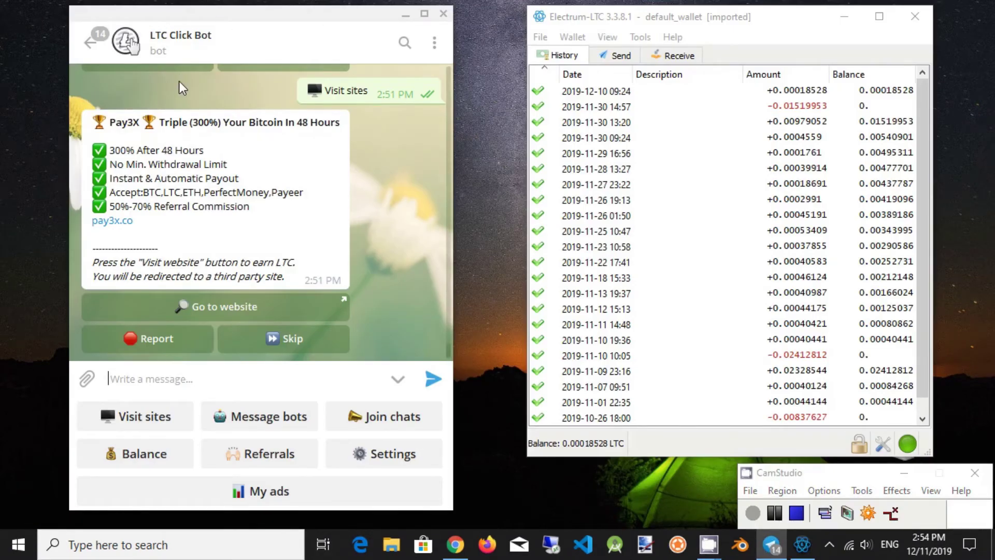
{"action": "left_click", "coordinate": [143, 455]}
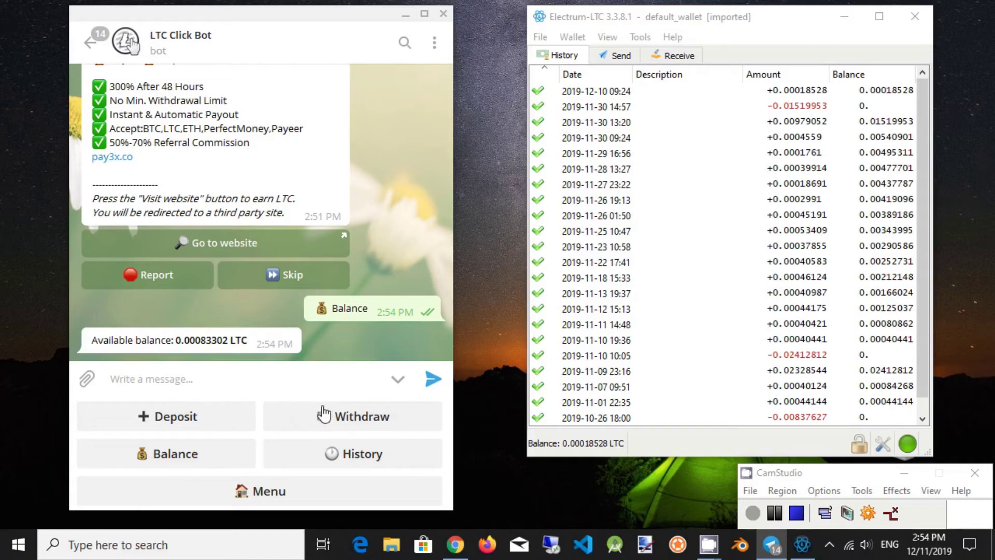
{"action": "left_click", "coordinate": [380, 429]}
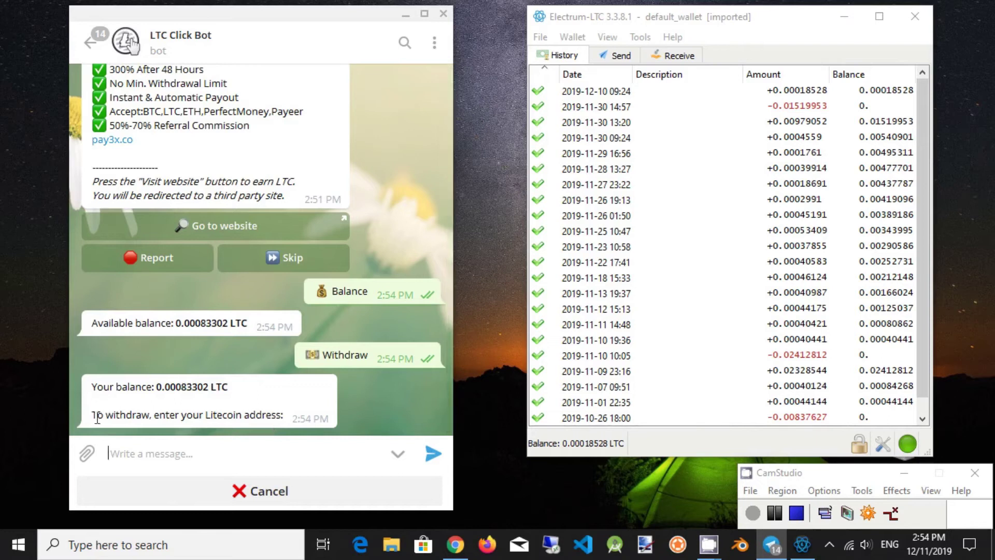
{"action": "left_click_drag", "start_coordinate": [92, 414], "coordinate": [288, 416]}
{"action": "double_click", "coordinate": [167, 414]}
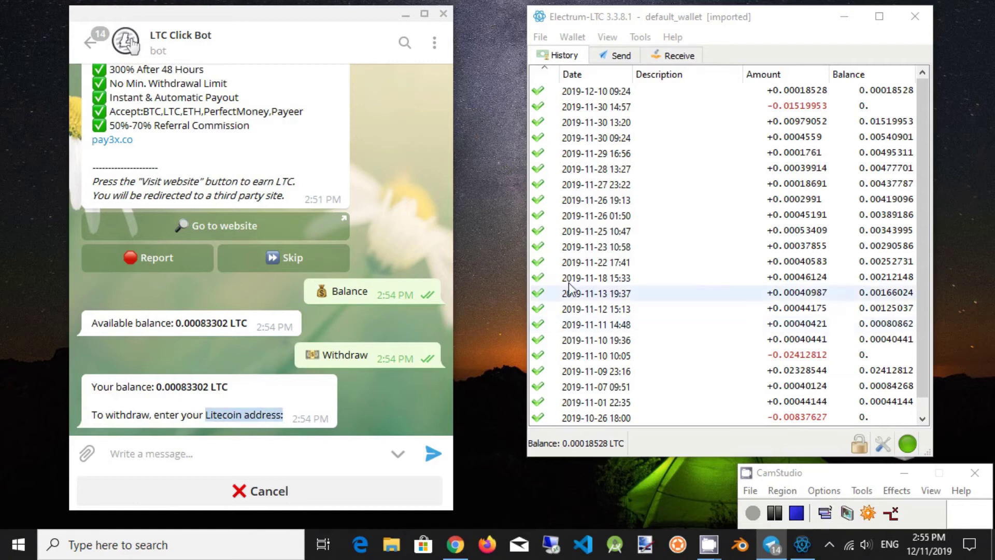
Step: Copy the receiving address from Electrum-LTC's Receive tab and send it to the LTC Click Bot
{"action": "left_click", "coordinate": [763, 15]}
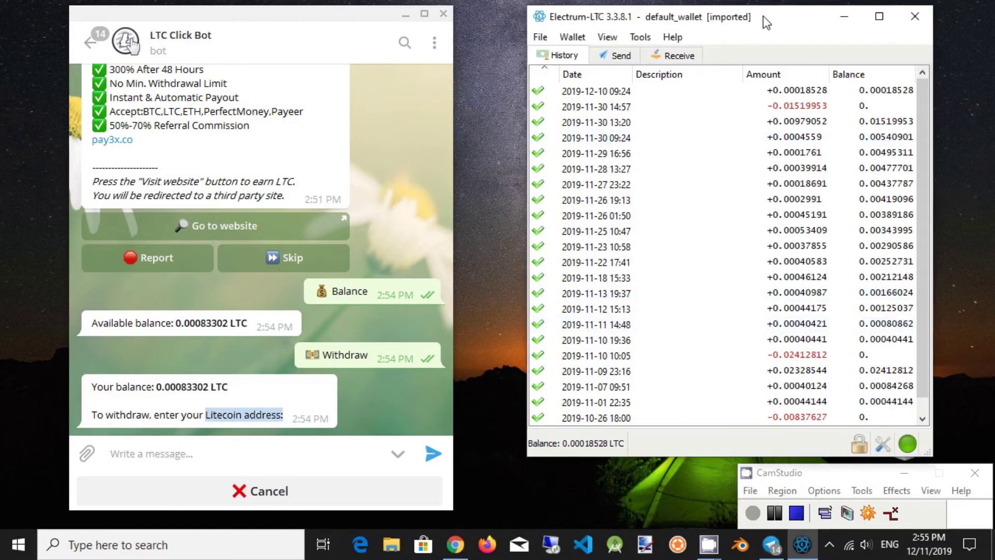
{"action": "left_click", "coordinate": [682, 61]}
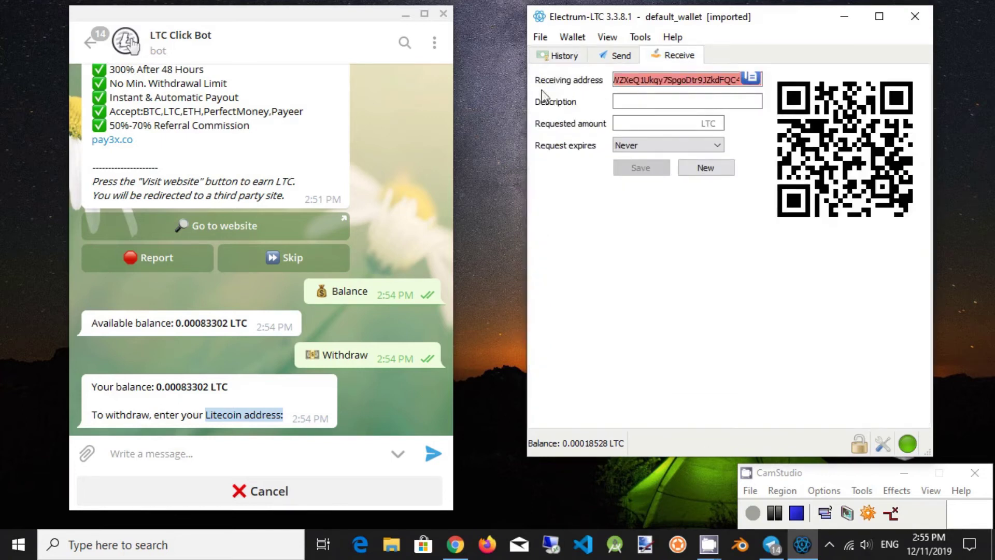
{"action": "left_click", "coordinate": [753, 79]}
{"action": "left_click", "coordinate": [179, 454]}
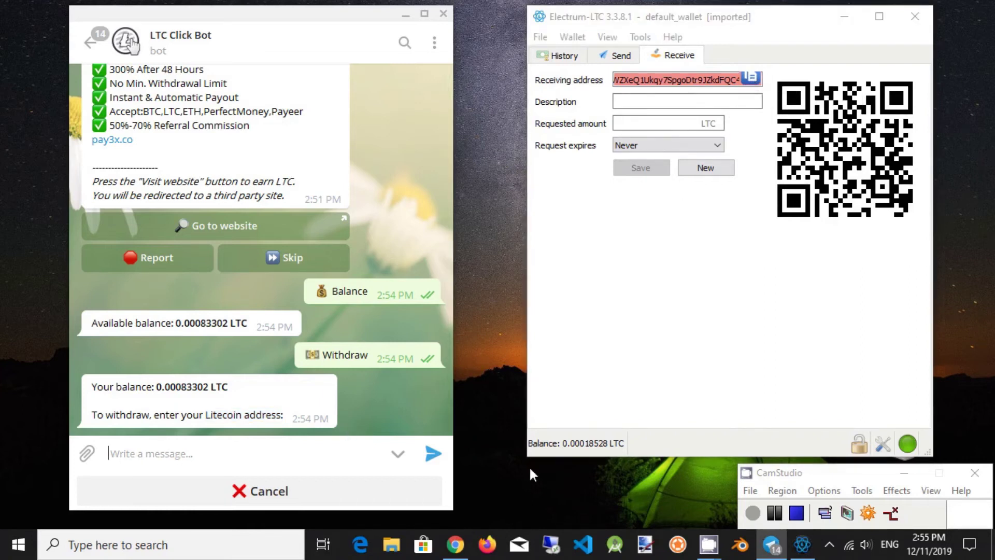
{"action": "key", "text": "ctrl+v"}
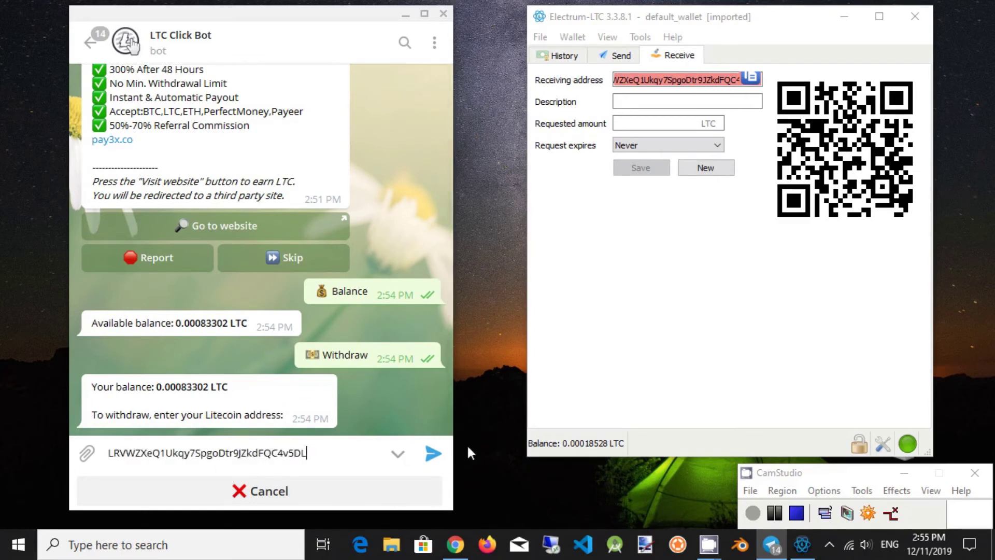
{"action": "left_click", "coordinate": [434, 454]}
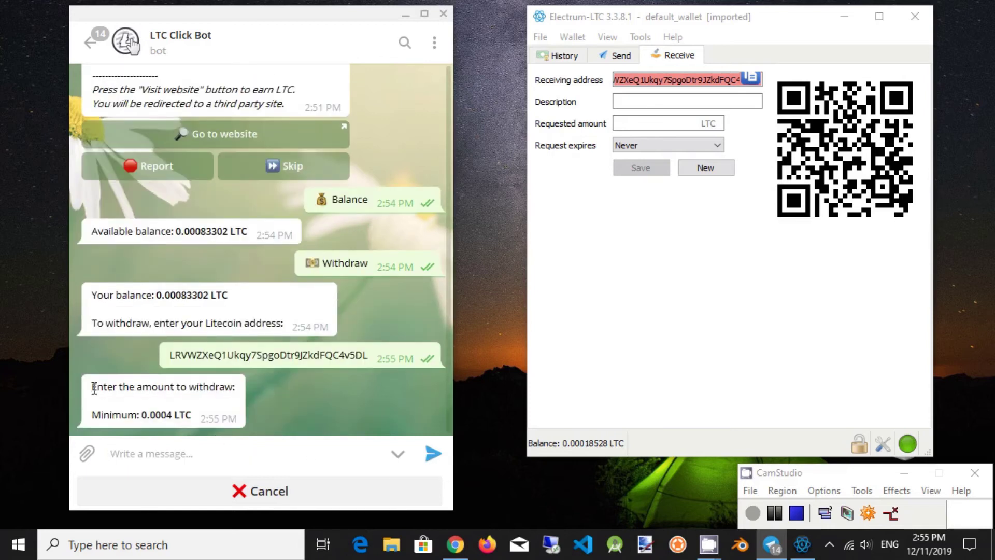
Step: Copy the balance figure 0.00083302 from the bot's message and send it as the withdrawal amount
{"action": "left_click_drag", "start_coordinate": [94, 389], "coordinate": [212, 404]}
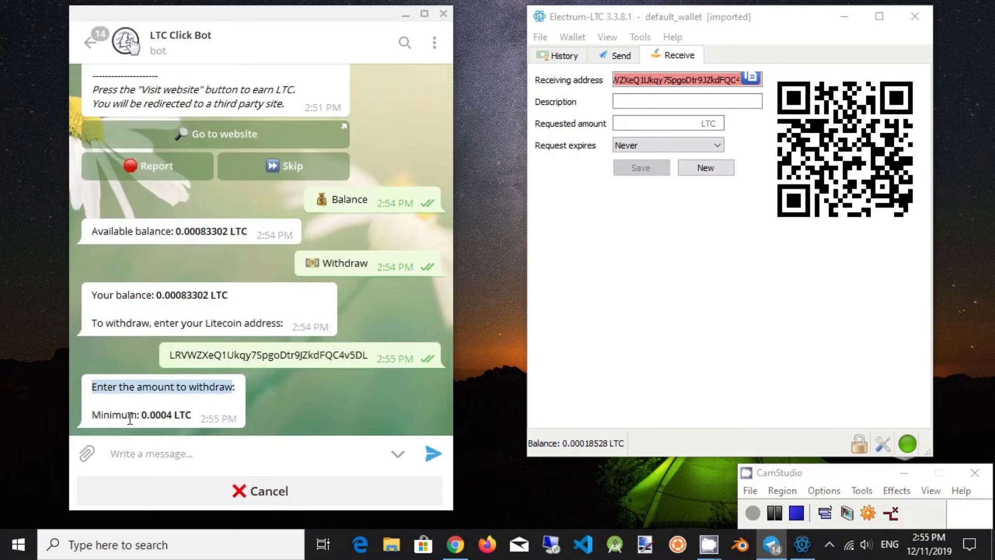
{"action": "left_click_drag", "start_coordinate": [93, 414], "coordinate": [141, 416]}
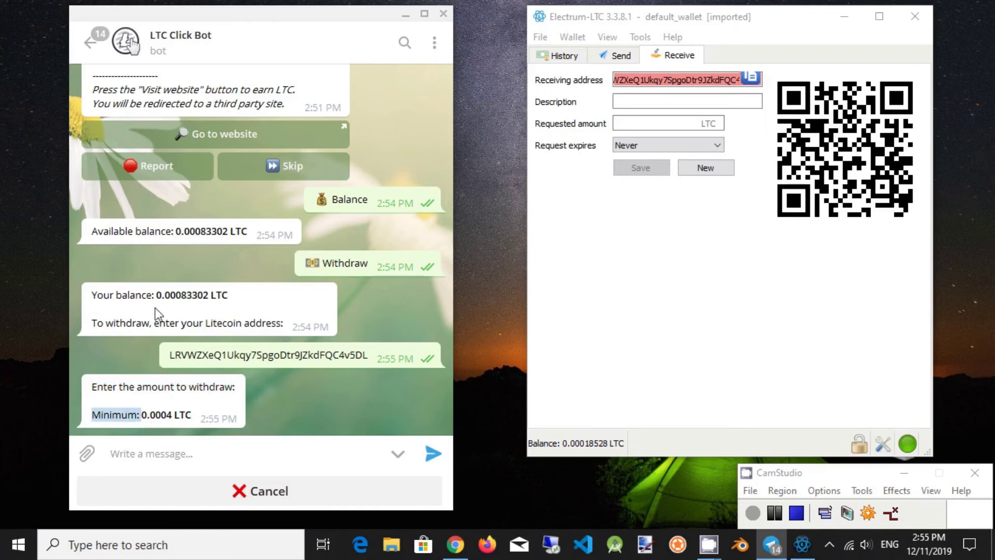
{"action": "left_click_drag", "start_coordinate": [159, 295], "coordinate": [209, 297]}
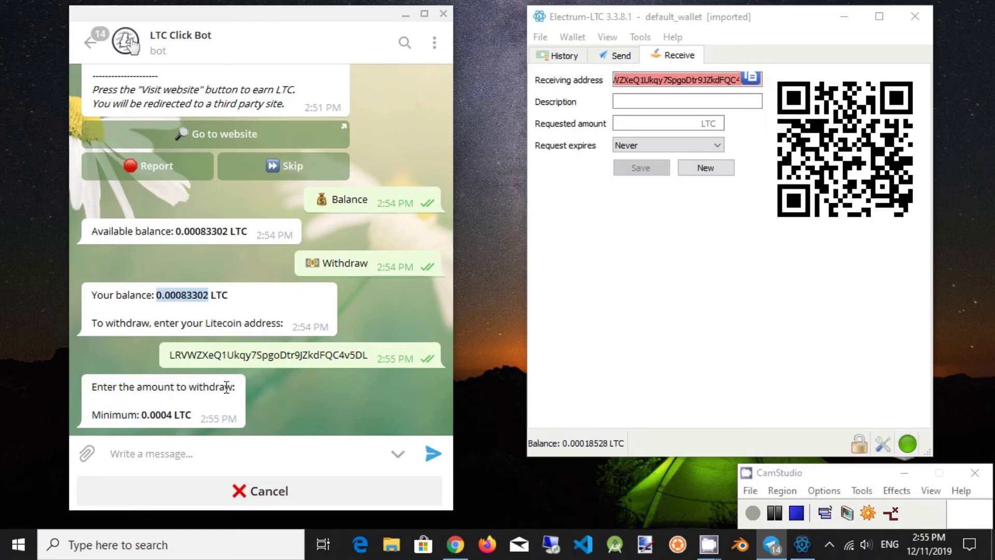
{"action": "left_click", "coordinate": [194, 455]}
{"action": "key", "text": "ctrl+v"}
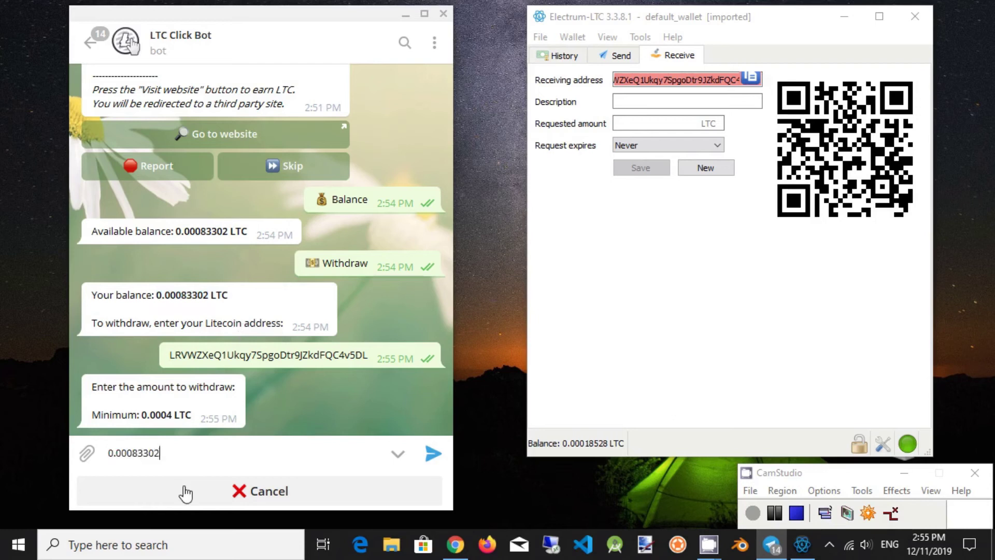
{"action": "left_click", "coordinate": [434, 455]}
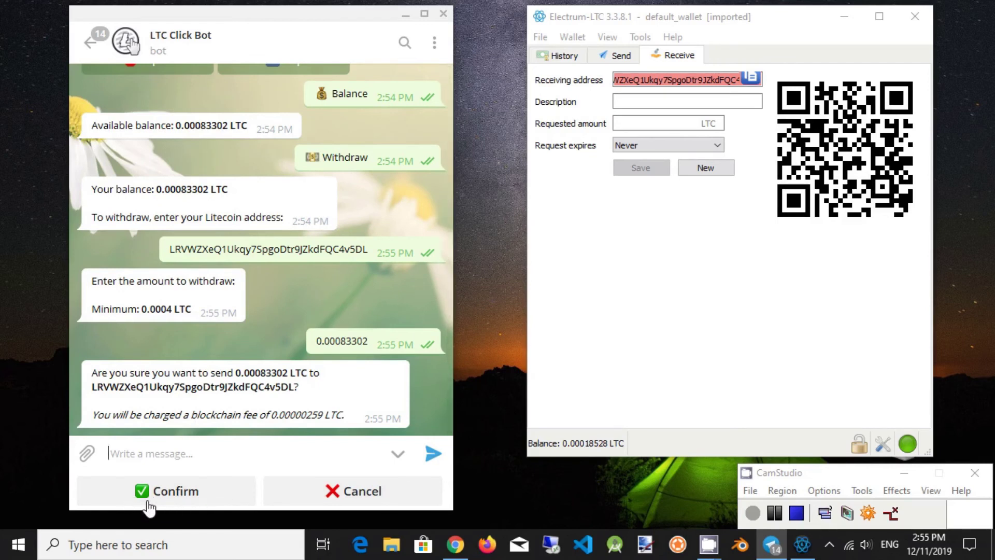
Step: Confirm the withdrawal in the bot keyboard and check the withdrawal-requested reply
{"action": "left_click", "coordinate": [185, 502]}
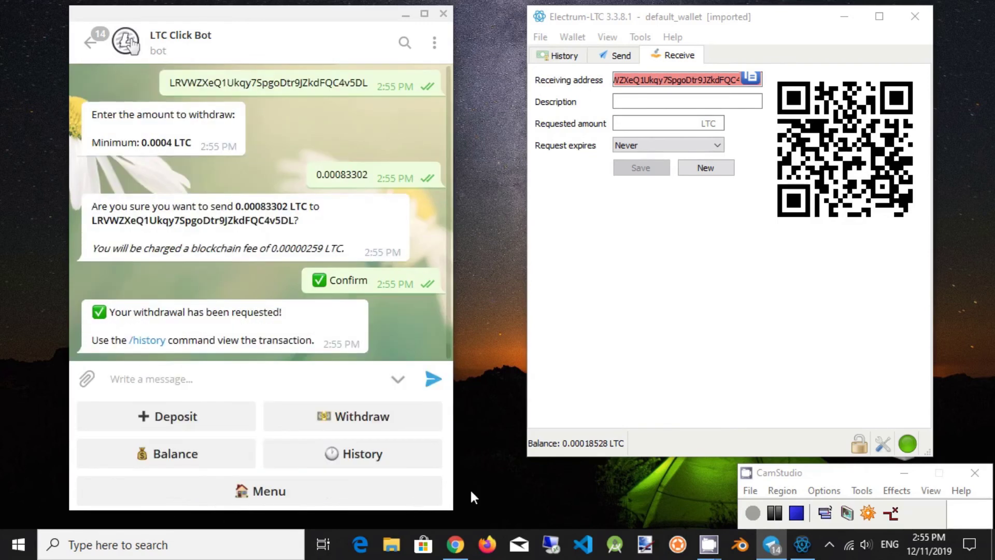
{"action": "left_click_drag", "start_coordinate": [110, 312], "coordinate": [289, 317]}
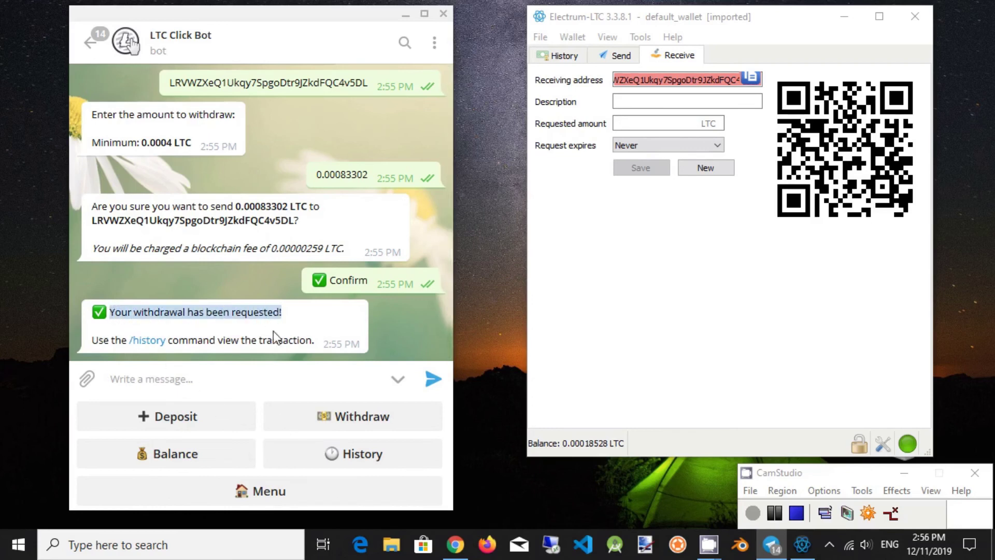
{"action": "left_click", "coordinate": [754, 513]}
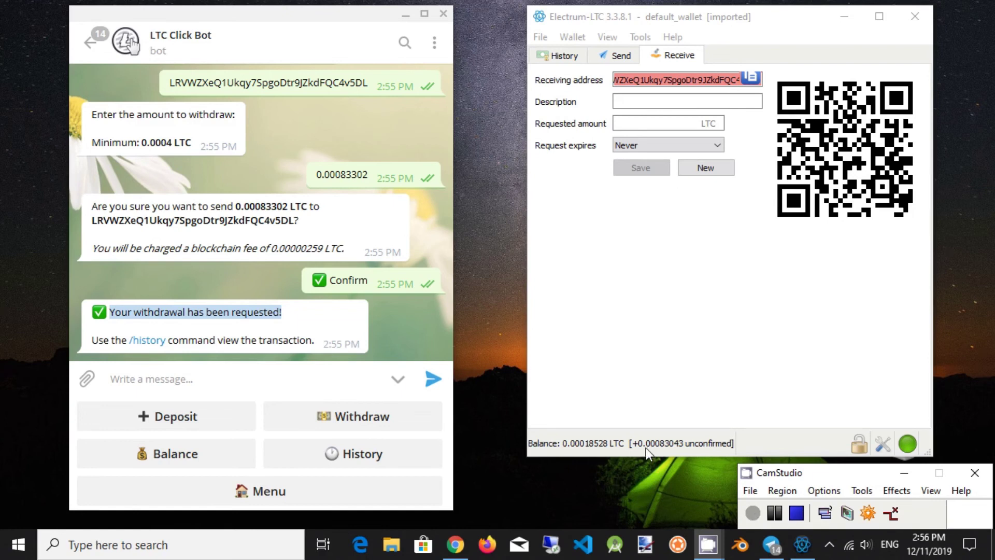
Step: Open Electrum-LTC's History and select the unconfirmed +0.00083043 LTC transaction at the top
{"action": "left_click", "coordinate": [569, 56]}
{"action": "left_click", "coordinate": [578, 94]}
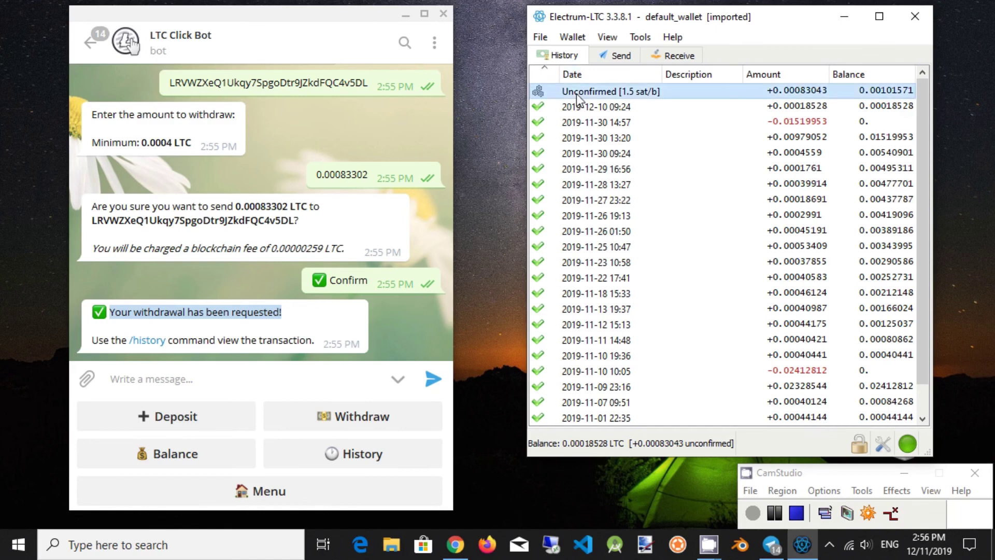